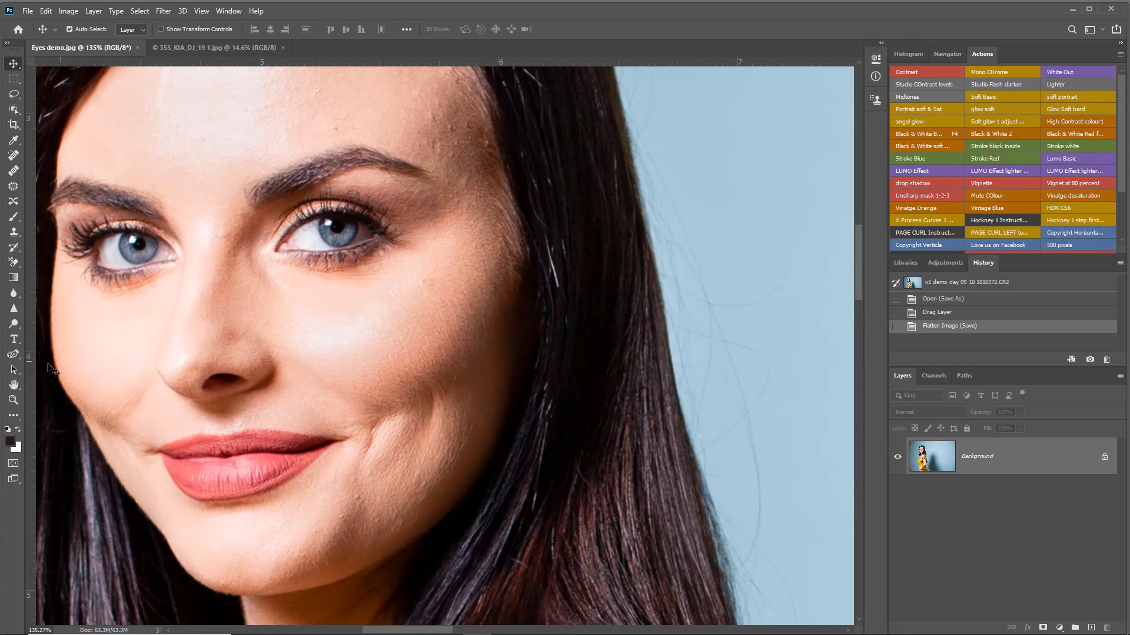
Examine the eyes in the two open portraits, Eyes demo.jpg and 355_KIA_DJ_19 1.jpg.
click(14, 385)
drag(324, 291, 422, 298)
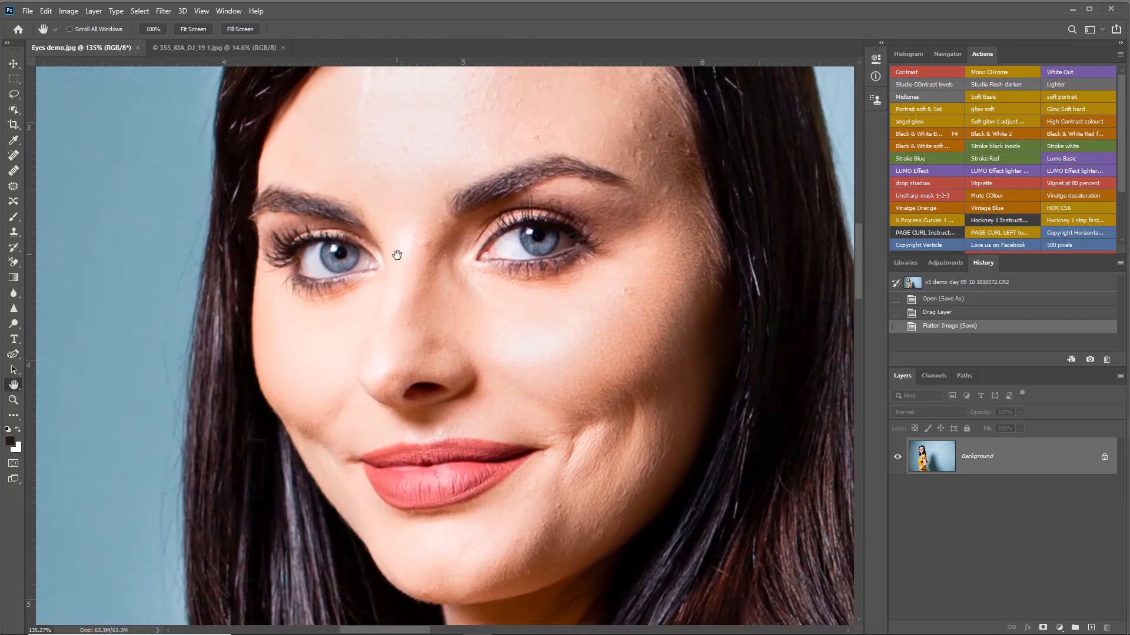
scroll(441, 260, down, 1)
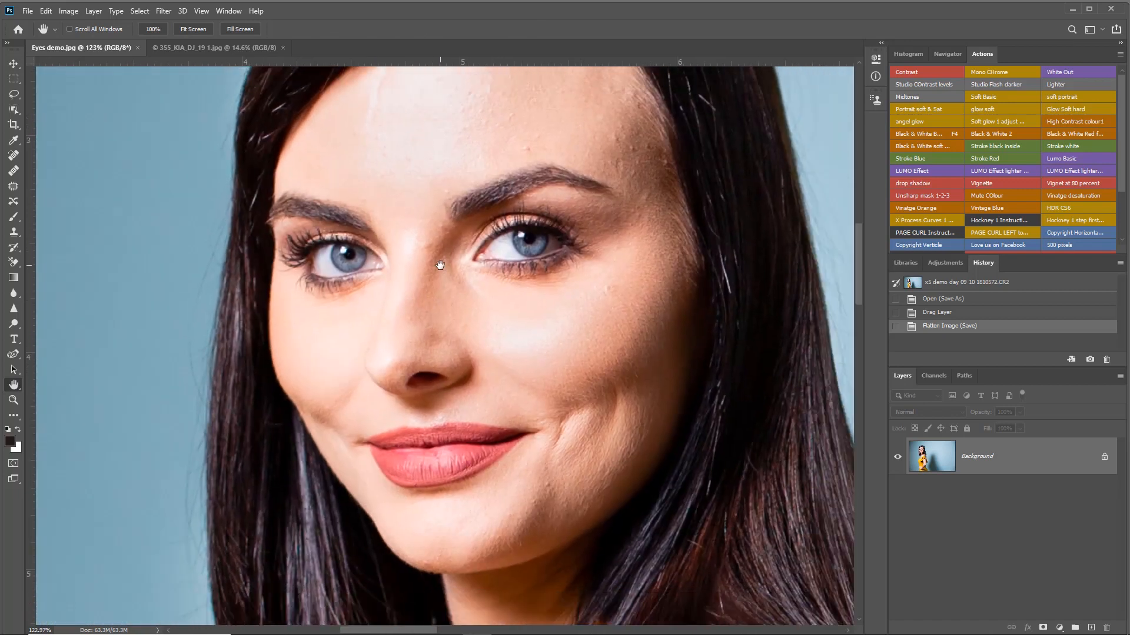
click(179, 51)
scroll(447, 275, up, 1)
scroll(447, 275, up, 5)
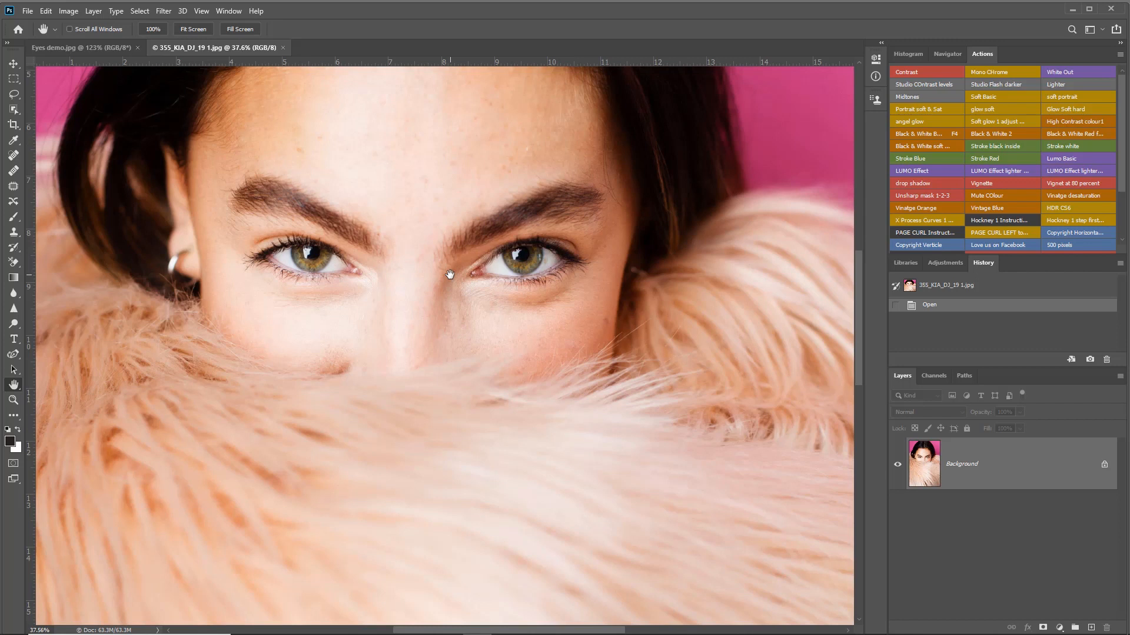
click(86, 48)
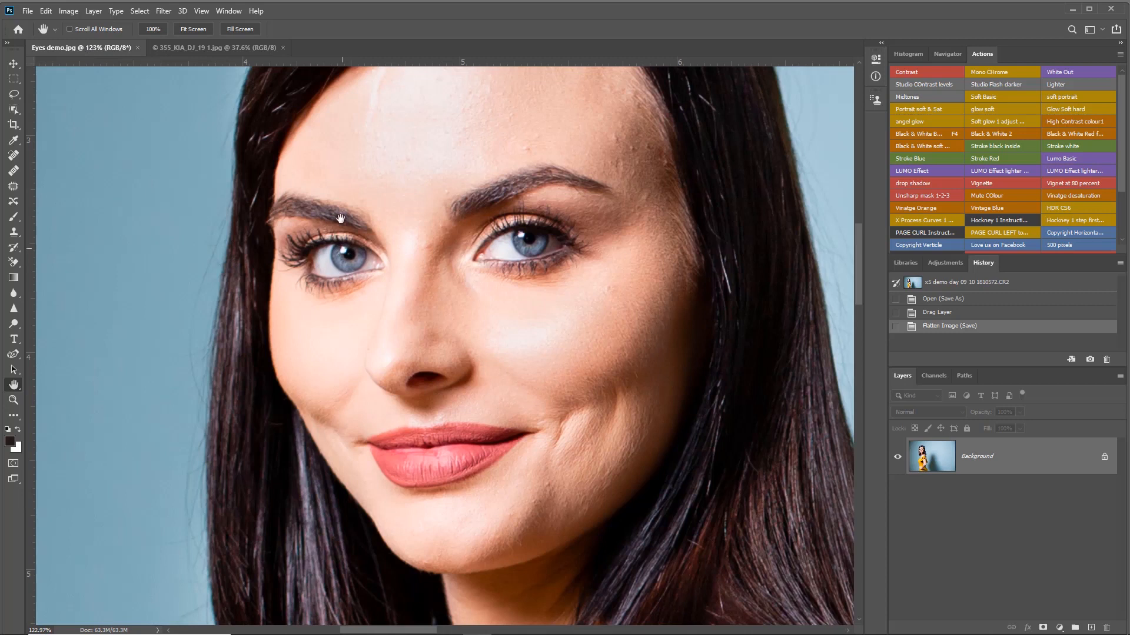
click(218, 48)
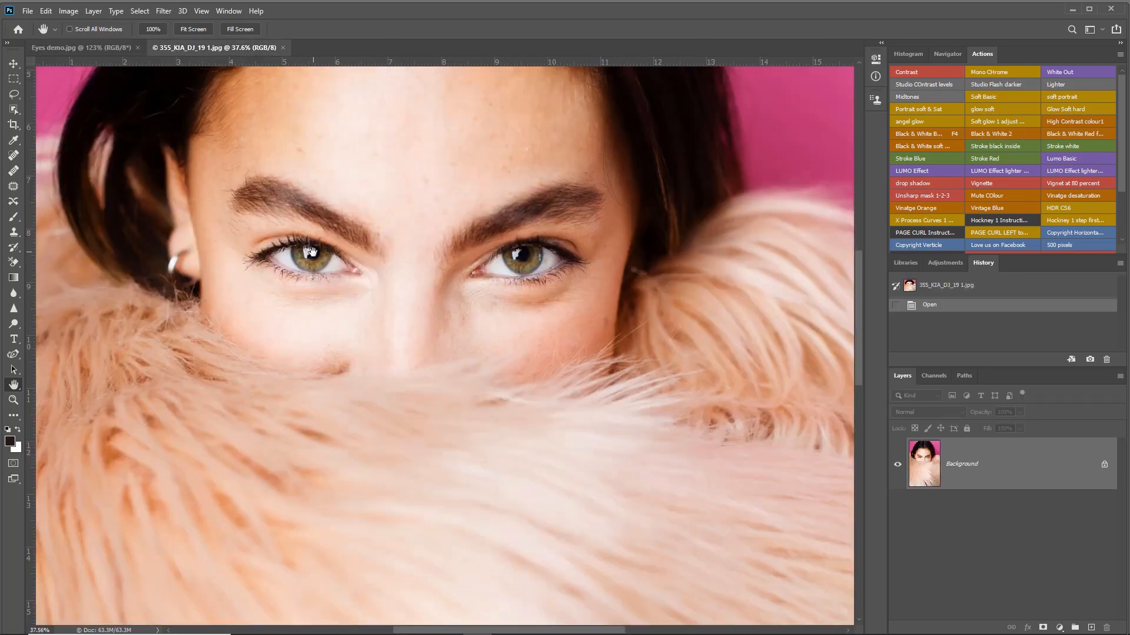
scroll(324, 256, up, 2)
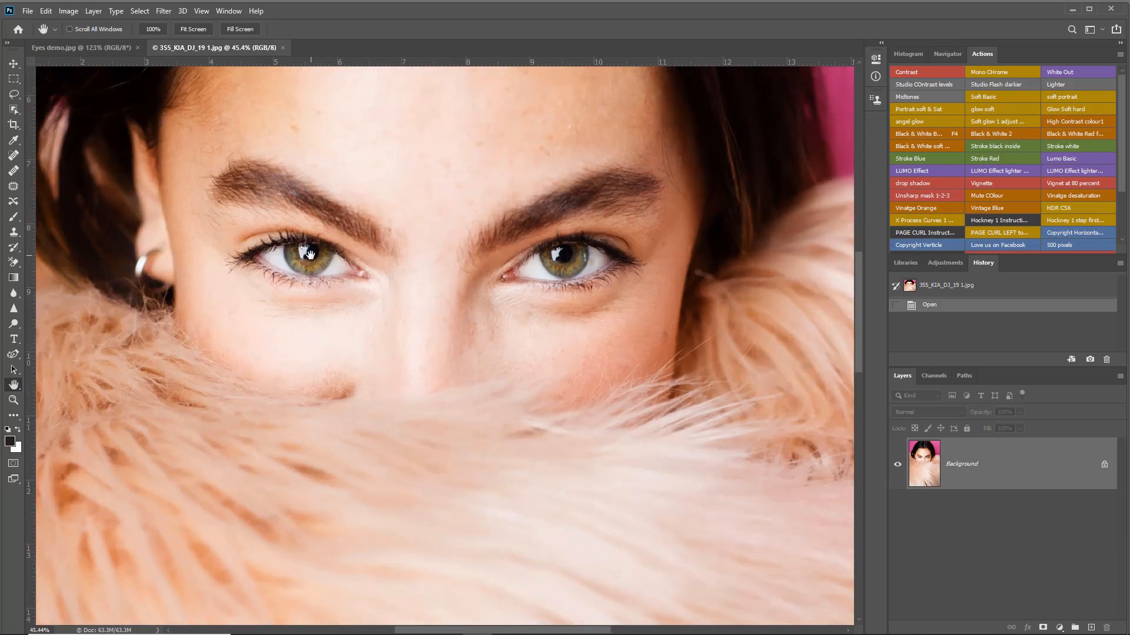
scroll(557, 271, up, 1)
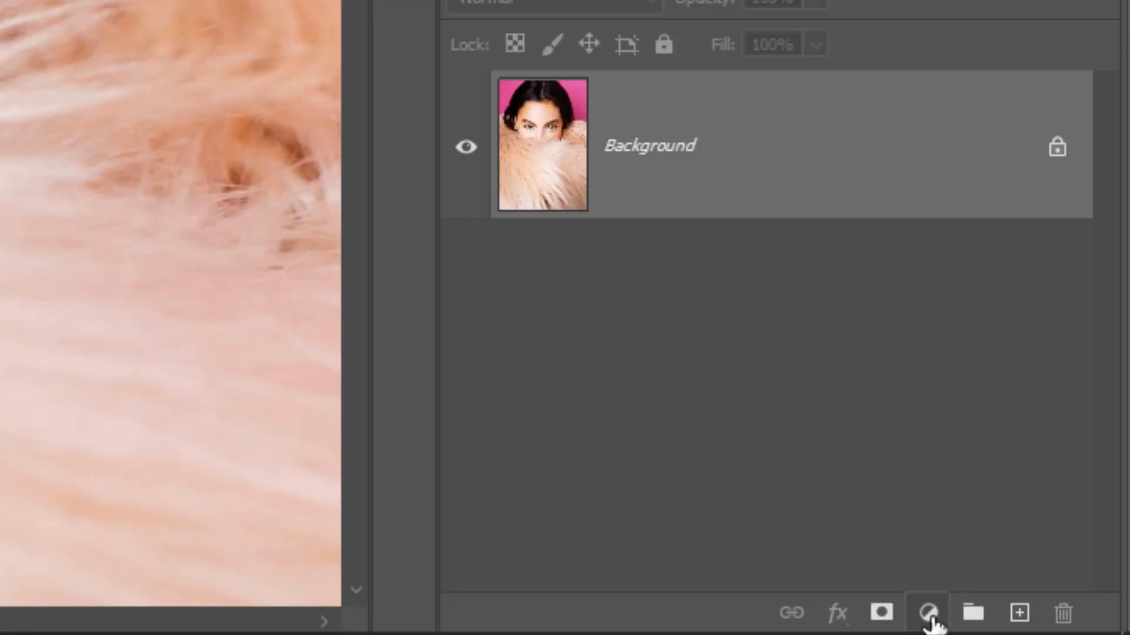
Add a Curves adjustment layer that brightens the midtones of the fur-coat portrait, and invert its layer mask to black.
click(929, 613)
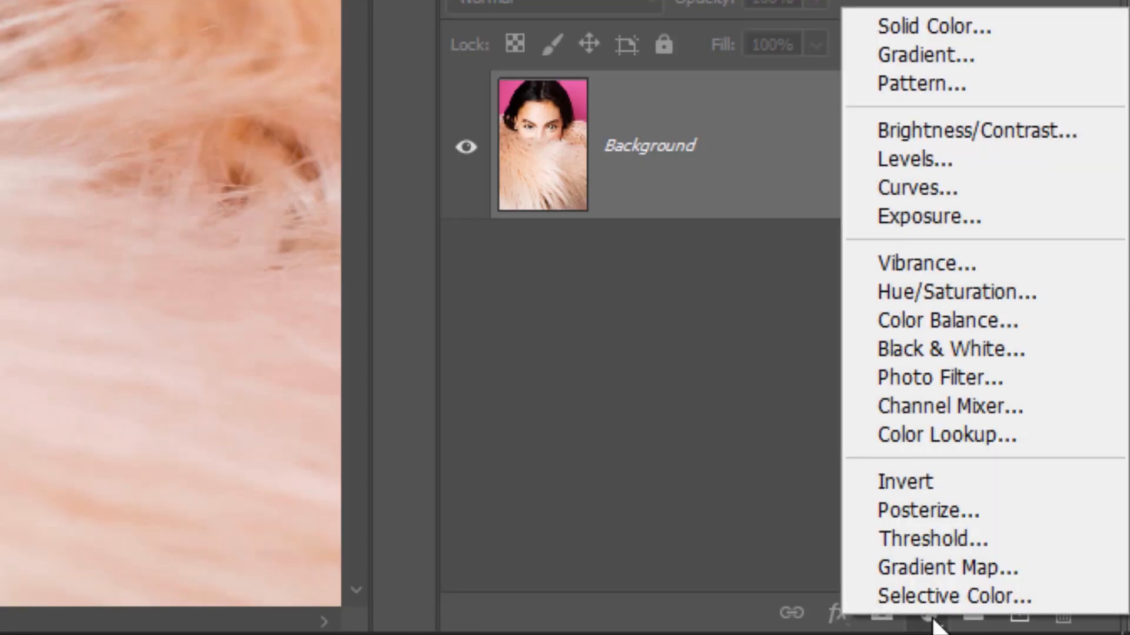
click(916, 184)
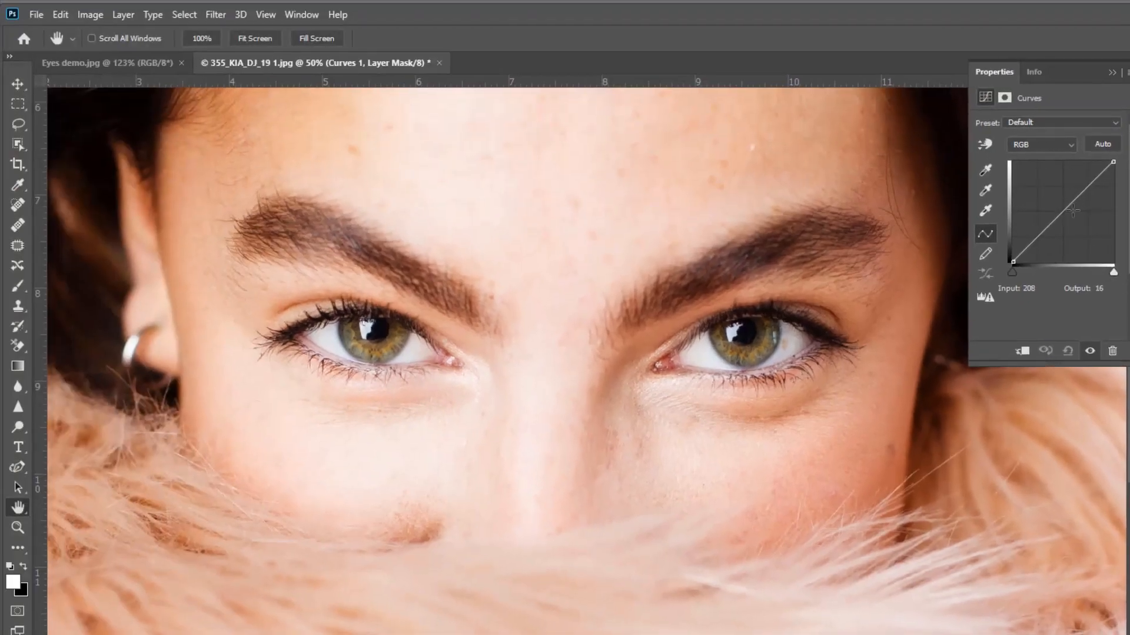
drag(1076, 197, 1065, 186)
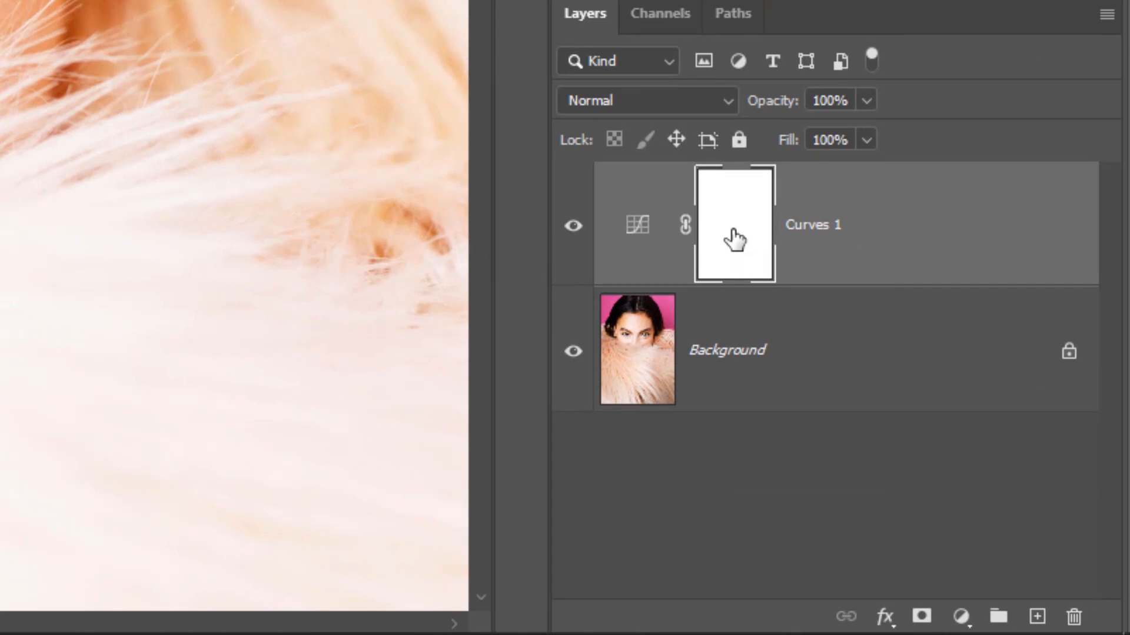
key(ctrl+i)
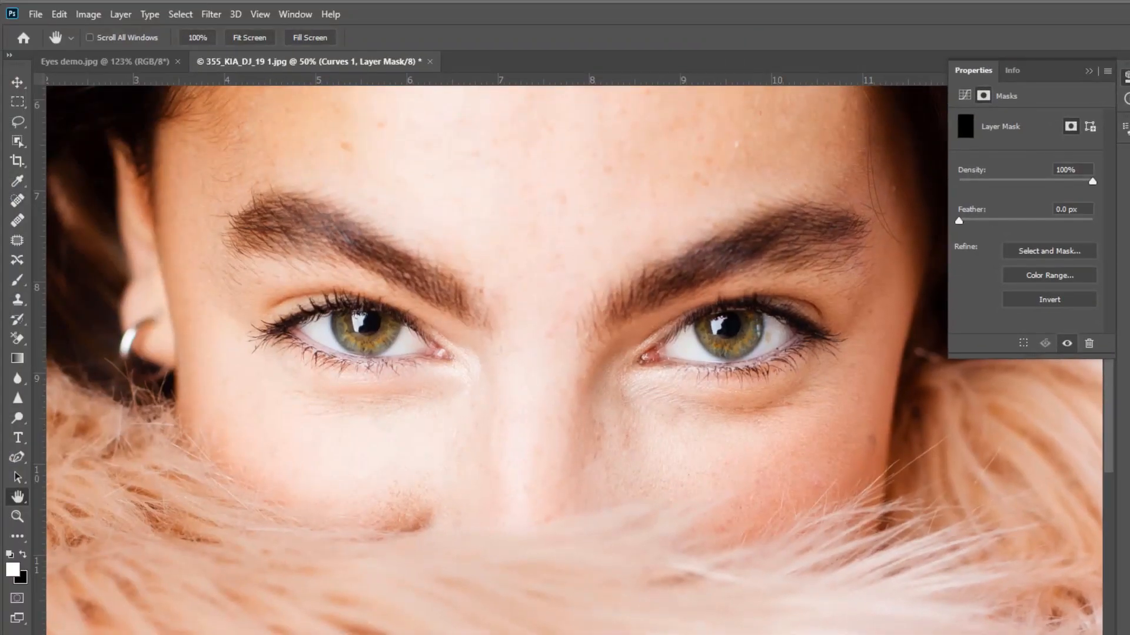
Paint white on the Curves mask with a brush at 52% opacity over the streaks in the model's left iris.
click(17, 281)
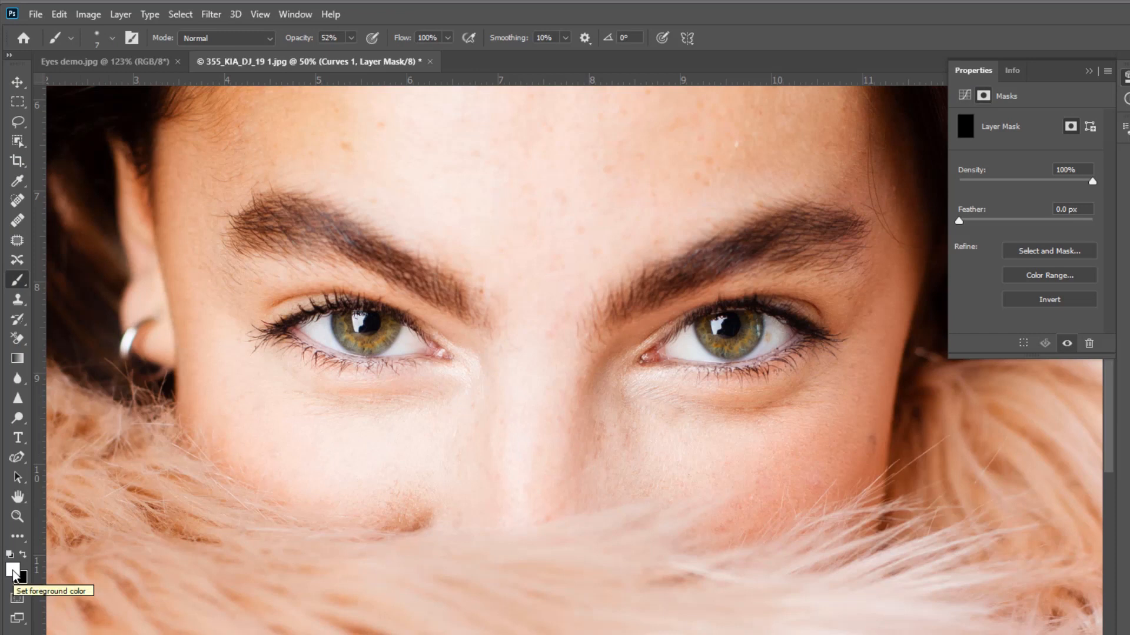
scroll(753, 336, up, 4)
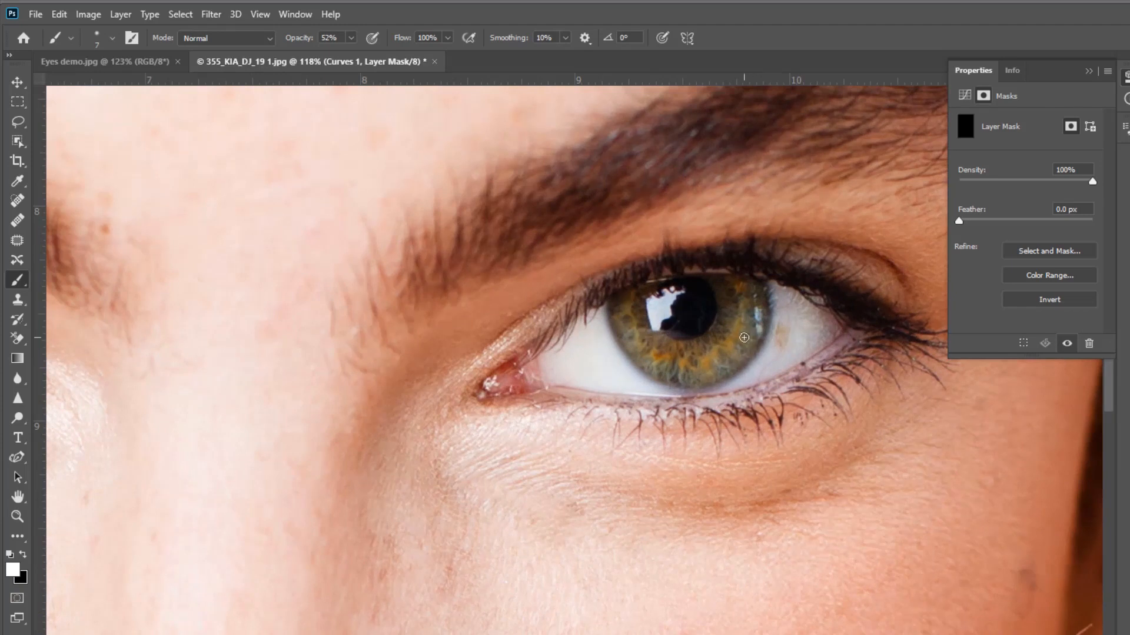
scroll(743, 338, up, 1)
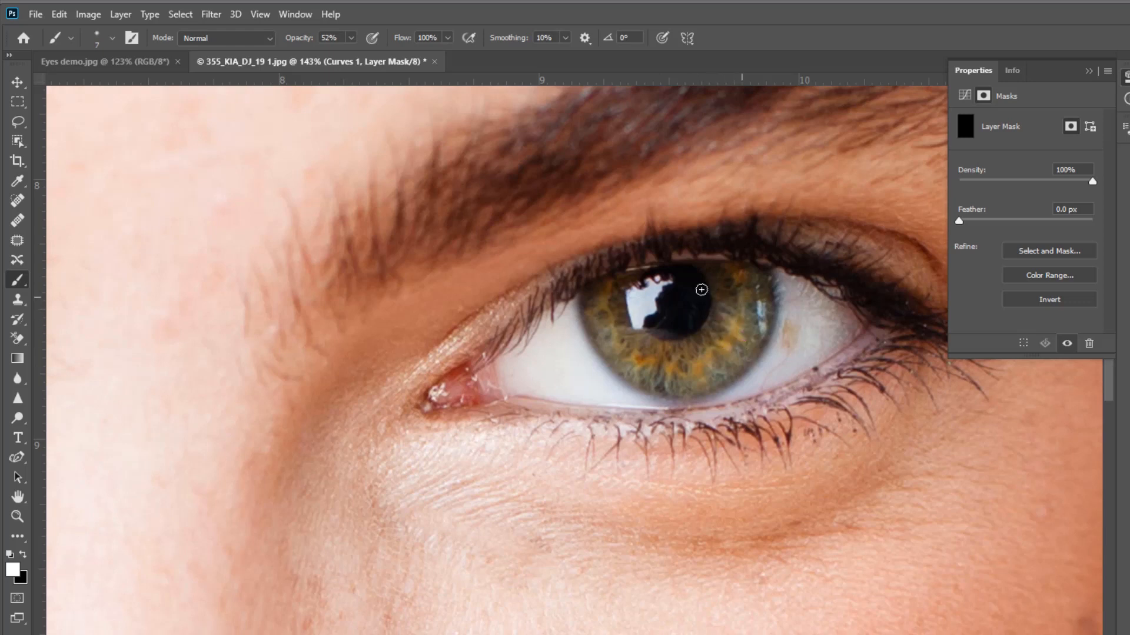
mouse_move(709, 363)
mouse_down()
mouse_move(707, 376)
mouse_move(658, 378)
mouse_up()
mouse_move(652, 334)
mouse_down()
mouse_move(622, 366)
mouse_move(640, 338)
mouse_move(609, 351)
mouse_move(632, 329)
mouse_move(612, 337)
mouse_move(625, 323)
mouse_move(599, 319)
mouse_move(623, 301)
mouse_move(597, 303)
mouse_up()
mouse_move(672, 346)
mouse_down()
mouse_move(671, 373)
mouse_move(696, 363)
mouse_up()
mouse_move(704, 340)
mouse_down()
mouse_move(709, 364)
mouse_move(721, 347)
mouse_up()
mouse_move(709, 306)
mouse_down()
mouse_move(697, 332)
mouse_move(722, 297)
mouse_move(698, 284)
mouse_move(747, 283)
mouse_up()
mouse_move(695, 331)
mouse_down()
mouse_move(712, 355)
mouse_move(667, 343)
mouse_move(656, 378)
mouse_up()
mouse_move(644, 331)
mouse_down()
mouse_move(628, 355)
mouse_move(601, 346)
mouse_up()
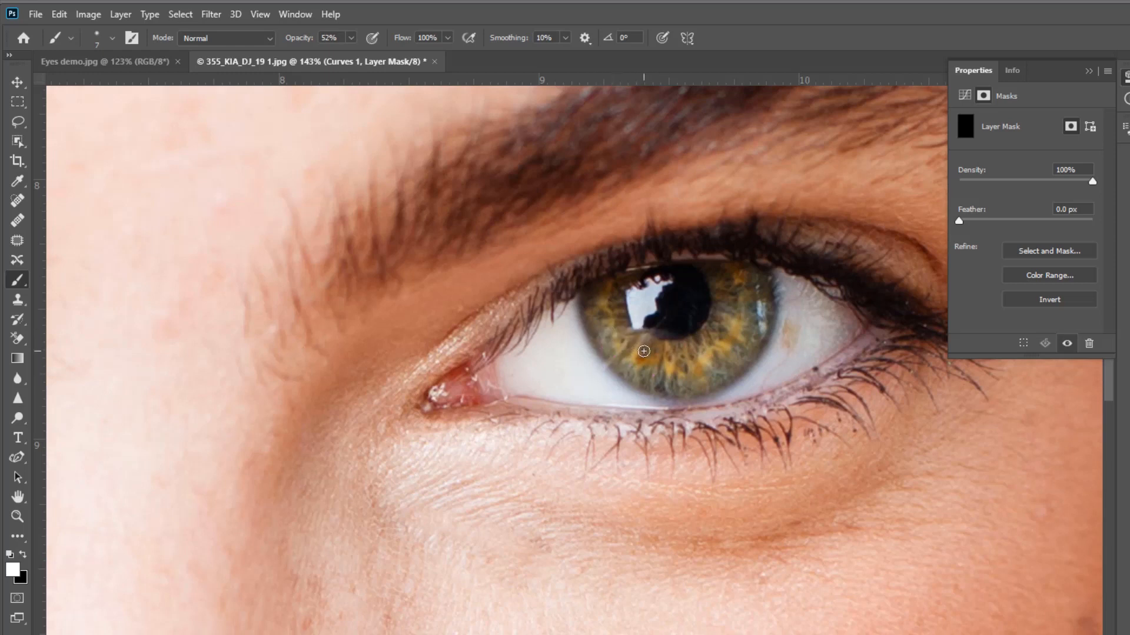
Undo the last two brush strokes and repaint short bright streaks in the iris below the pupil on the mask.
key(ctrl+z)
key(ctrl+z)
mouse_move(654, 340)
mouse_down()
mouse_move(647, 361)
mouse_move(665, 374)
mouse_move(646, 368)
mouse_up()
drag(602, 327, 600, 330)
drag(673, 346, 676, 359)
drag(689, 342, 695, 355)
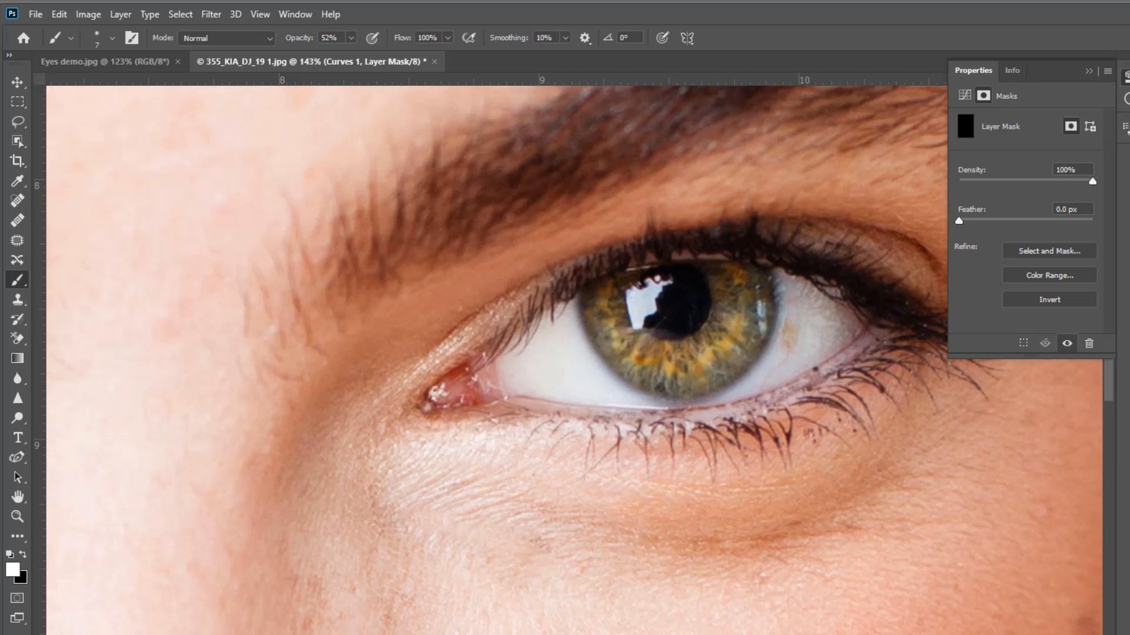
Inspect both eyes and compare the portrait with the Curves layer hidden and shown.
key(ctrl+comma)
key(ctrl+comma)
drag(418, 555, 989, 565)
mouse_move(288, 545)
mouse_down()
mouse_move(660, 565)
mouse_move(665, 600)
mouse_up()
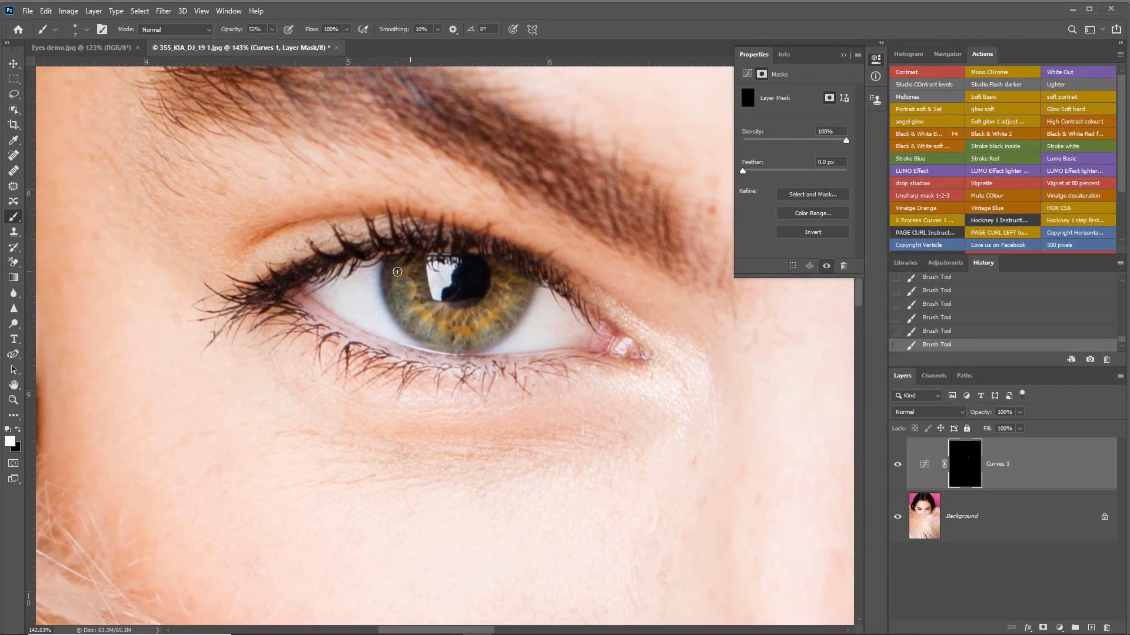
click(188, 32)
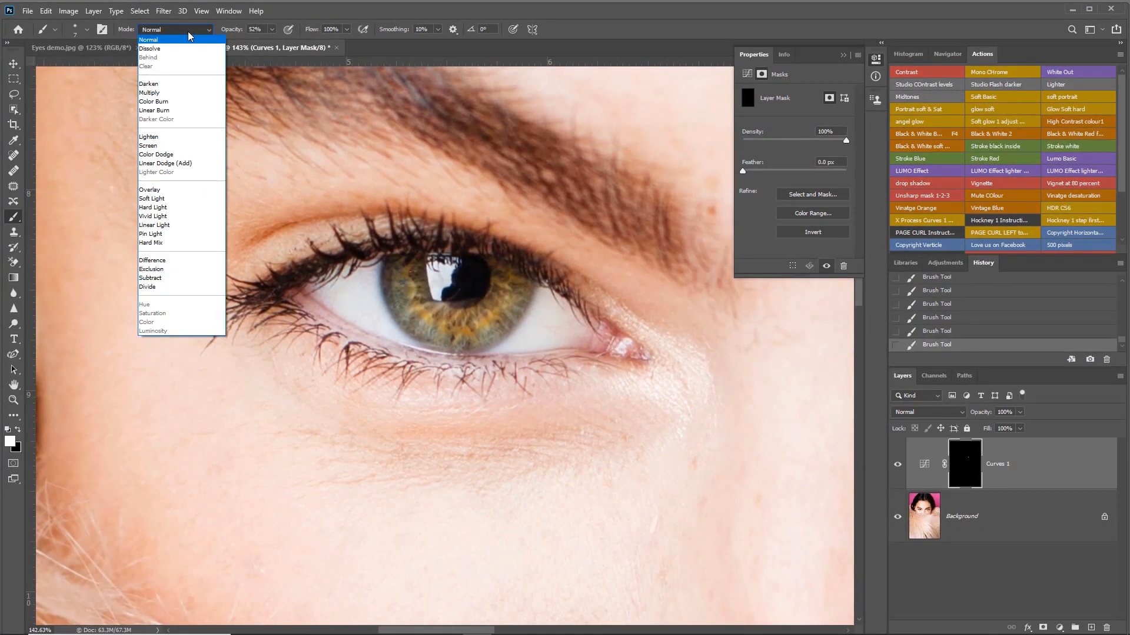
click(292, 12)
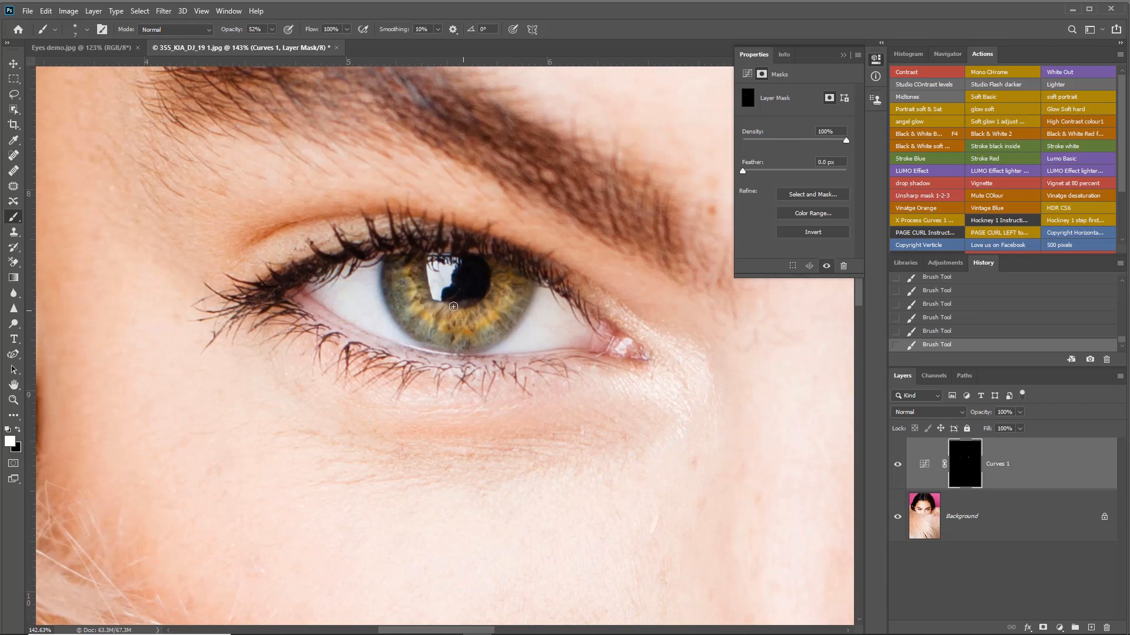
scroll(475, 309, down, 5)
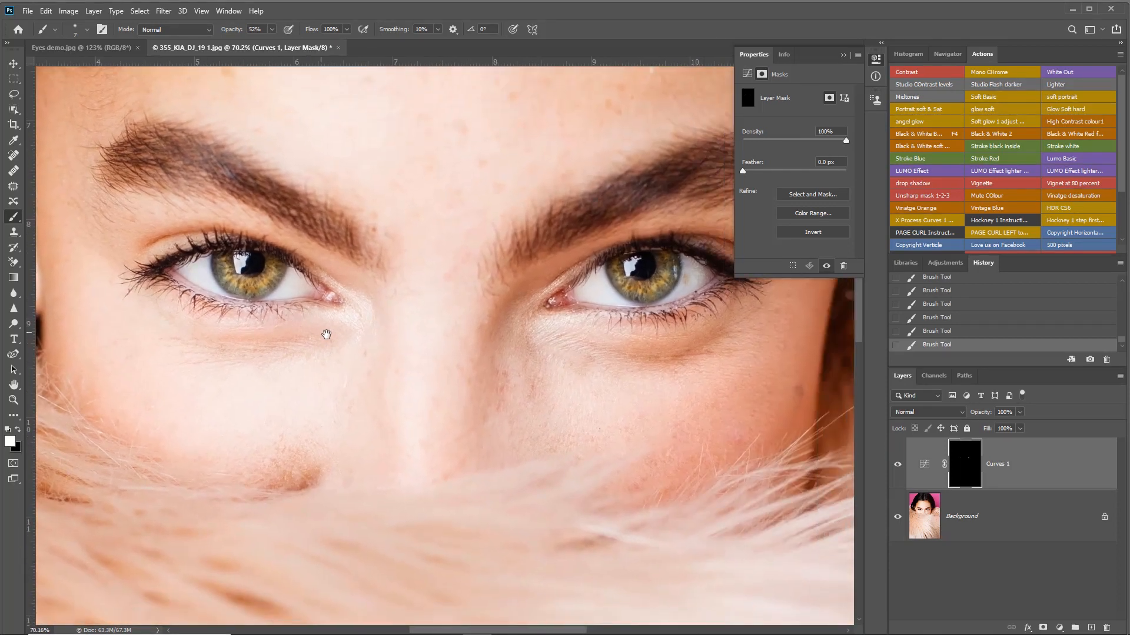
click(897, 465)
click(897, 466)
In Eyes demo.jpg, add a Curves adjustment layer with raised midtones and fill its layer mask with black.
click(107, 45)
scroll(510, 256, up, 5)
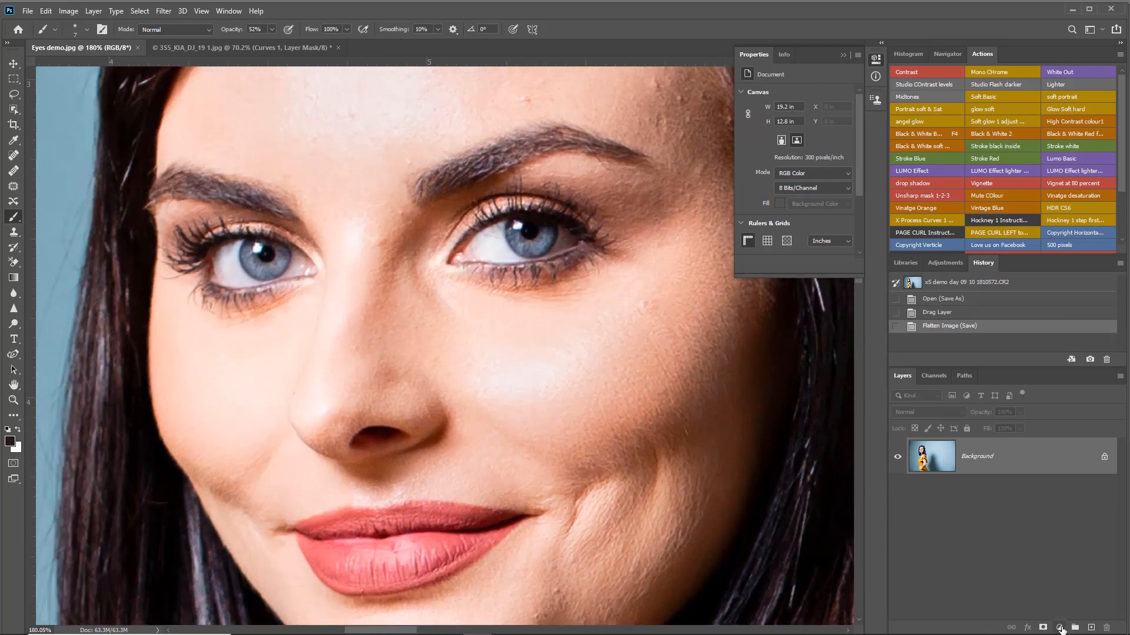
click(1060, 628)
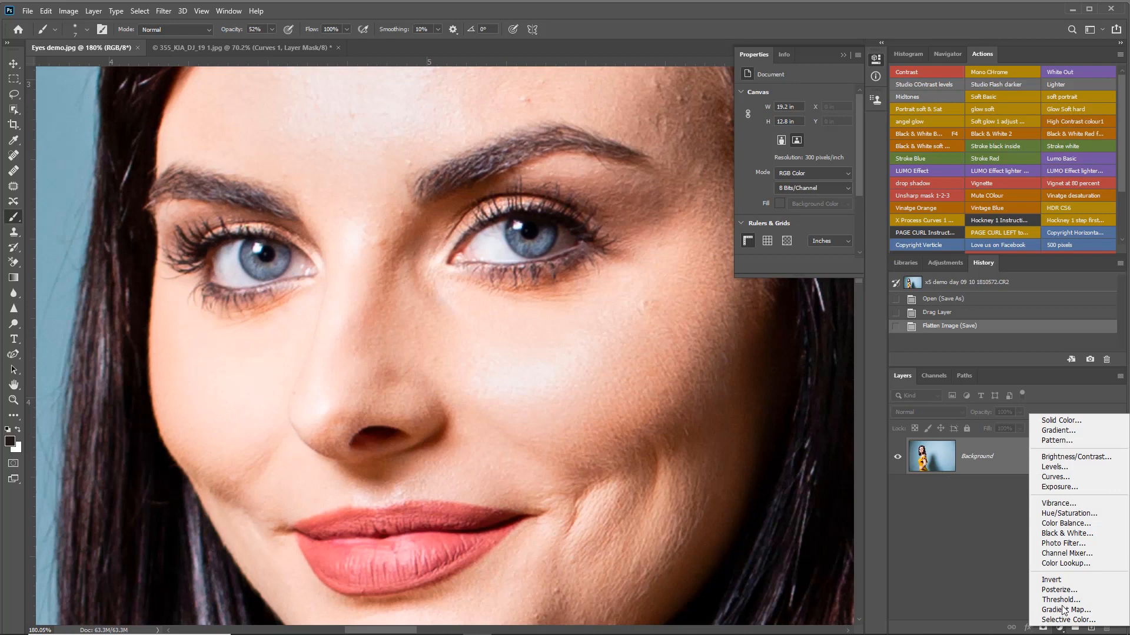
click(1063, 478)
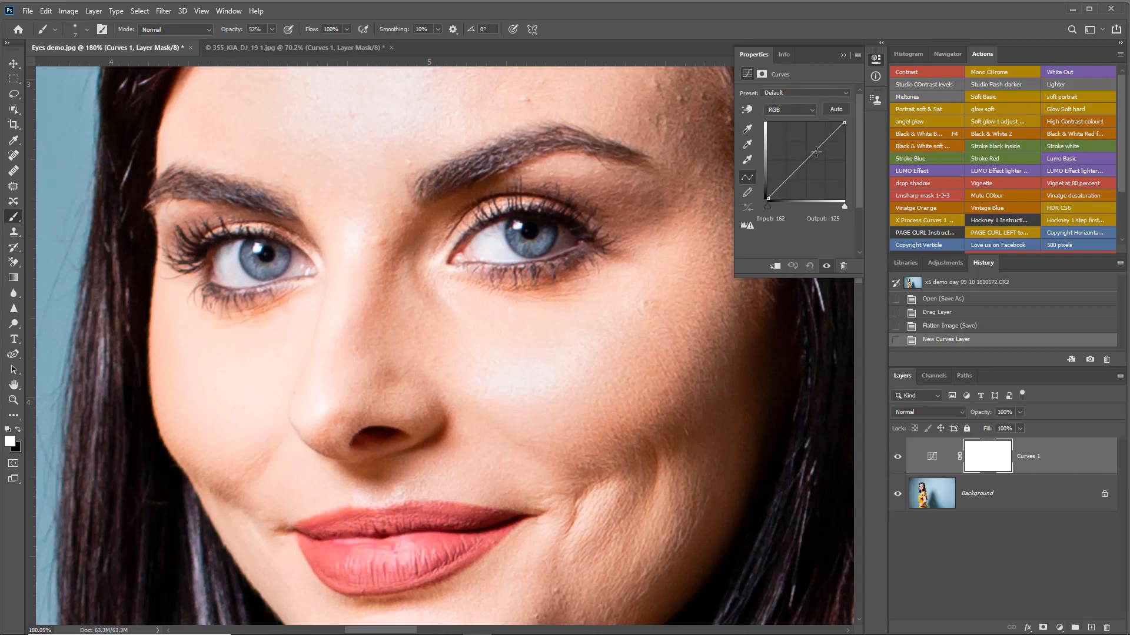
click(816, 152)
drag(809, 139, 807, 138)
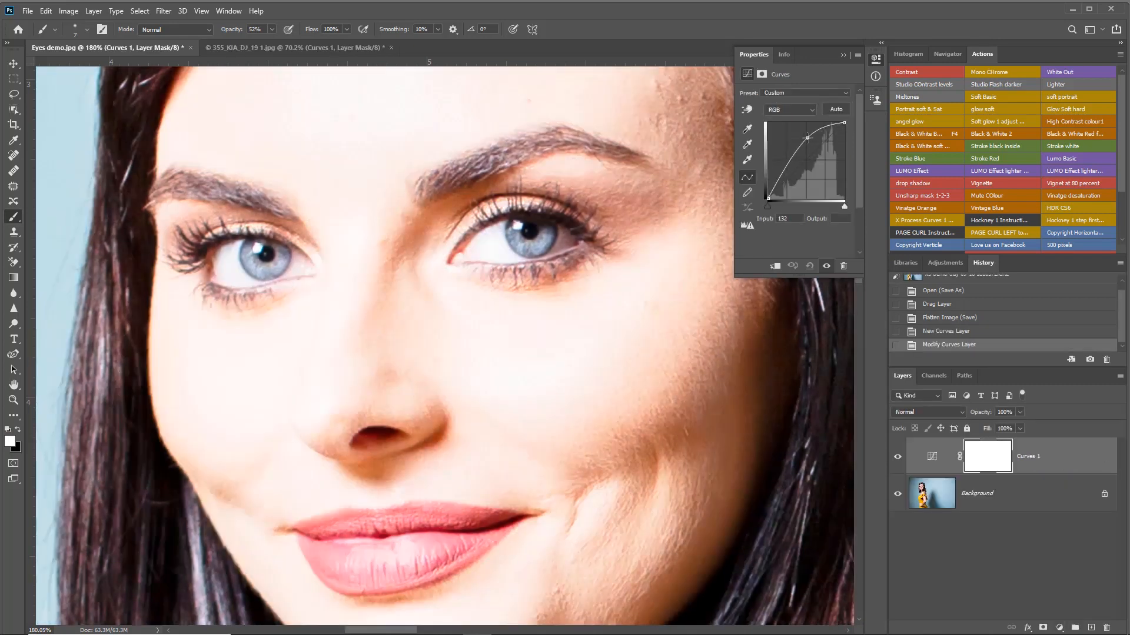
click(991, 466)
key(ctrl+BackSpace)
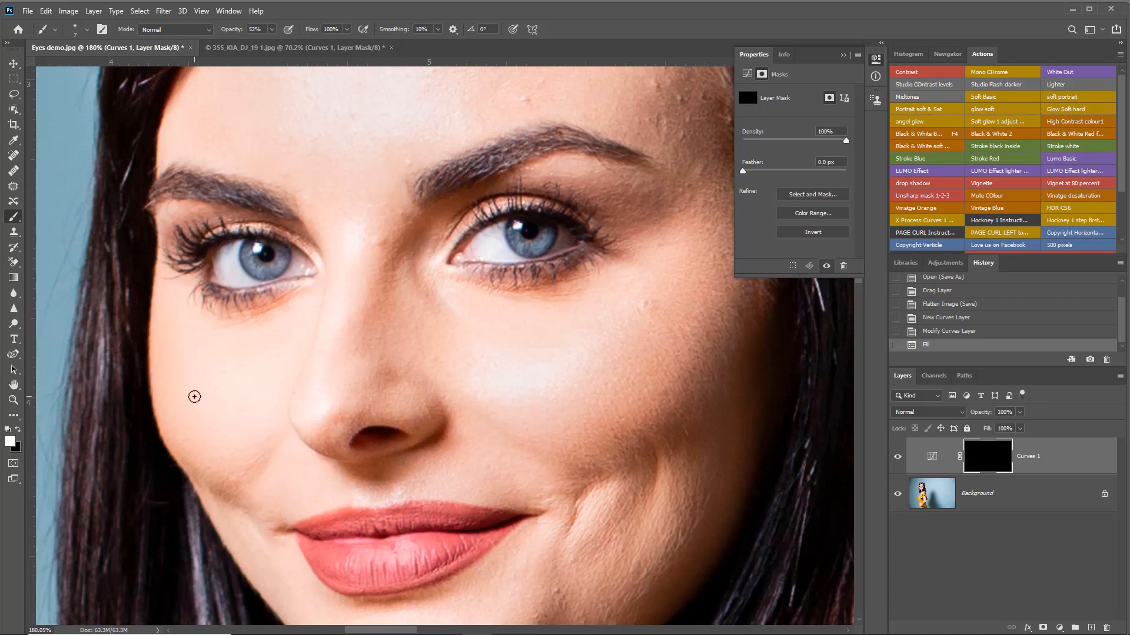
Paint white strokes at 52% opacity on the Curves mask over both blue irises, undoing and redoing unwanted strokes.
scroll(554, 240, up, 3)
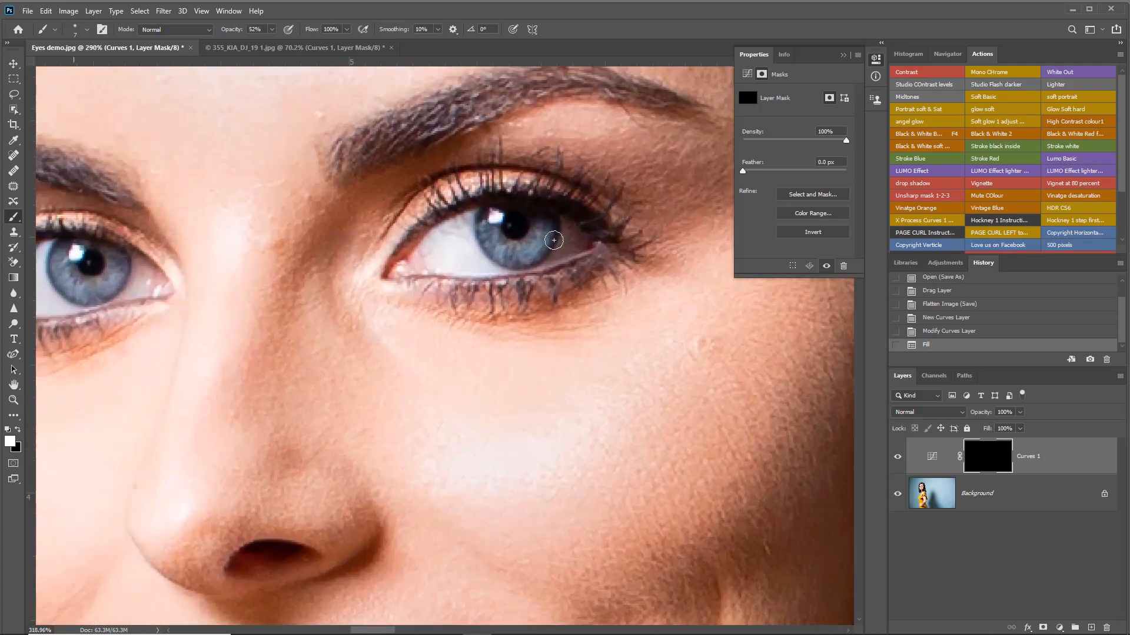
drag(531, 243, 525, 236)
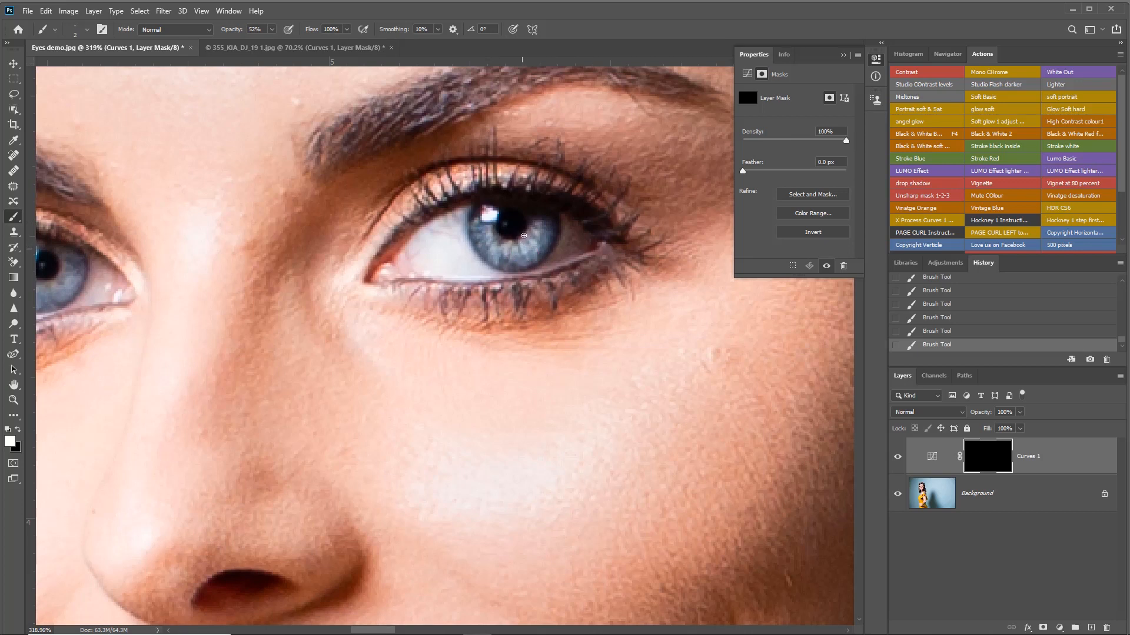
drag(248, 270, 512, 273)
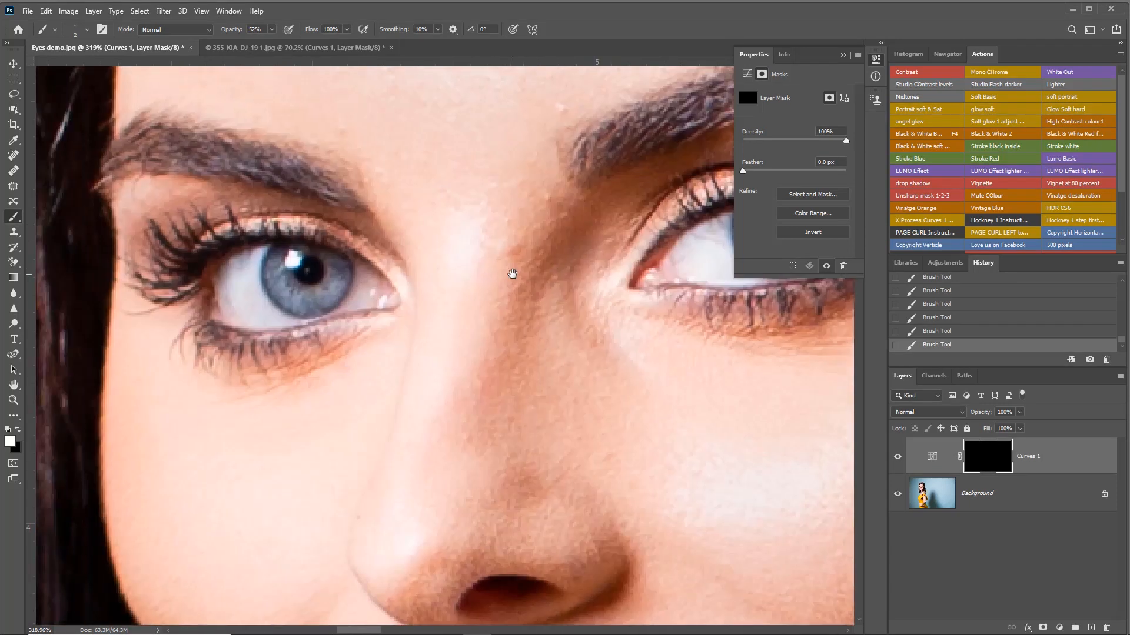
key(ctrl+z)
key(ctrl+z)
click(323, 286)
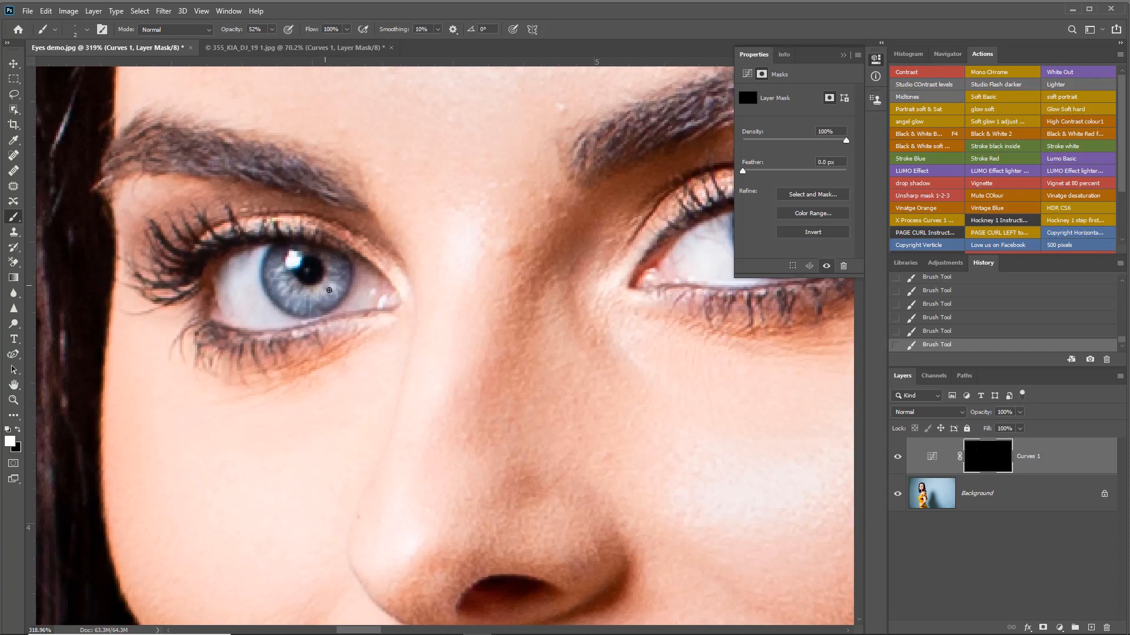
Hide and show the Curves layer to compare the blue eyes before and after brightening.
scroll(524, 343, down, 5)
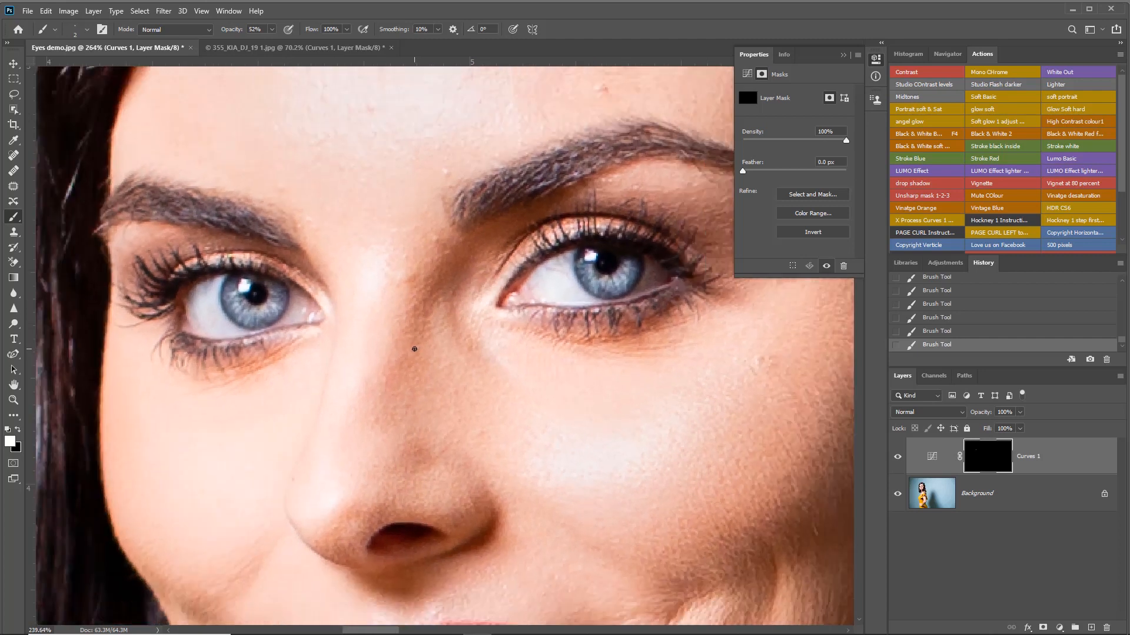
click(896, 457)
click(896, 457)
scroll(603, 366, down, 3)
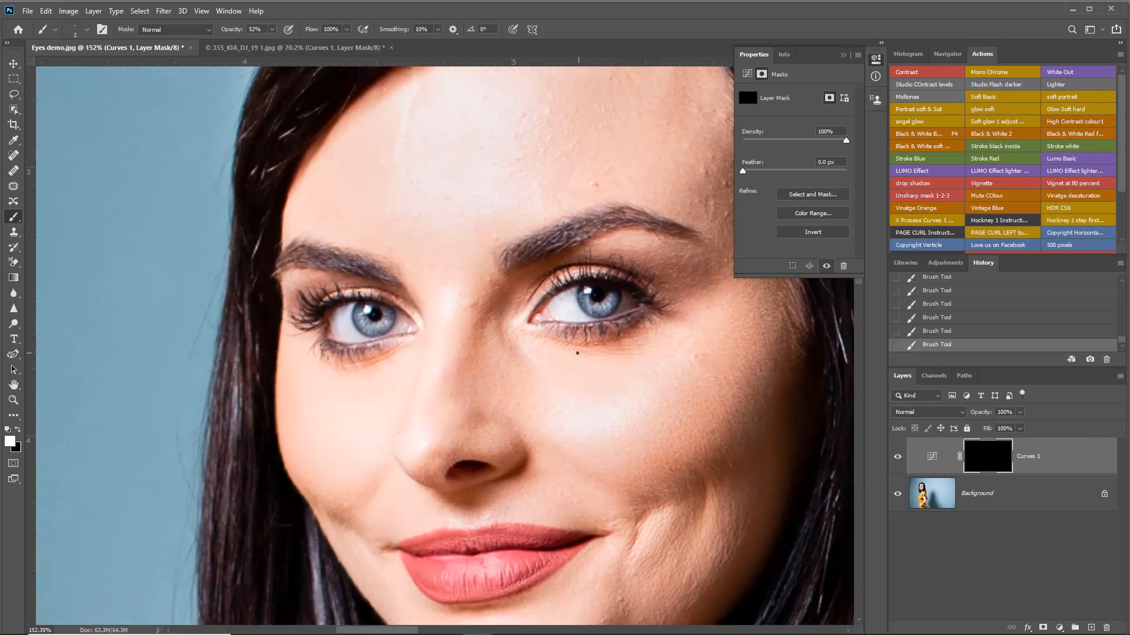